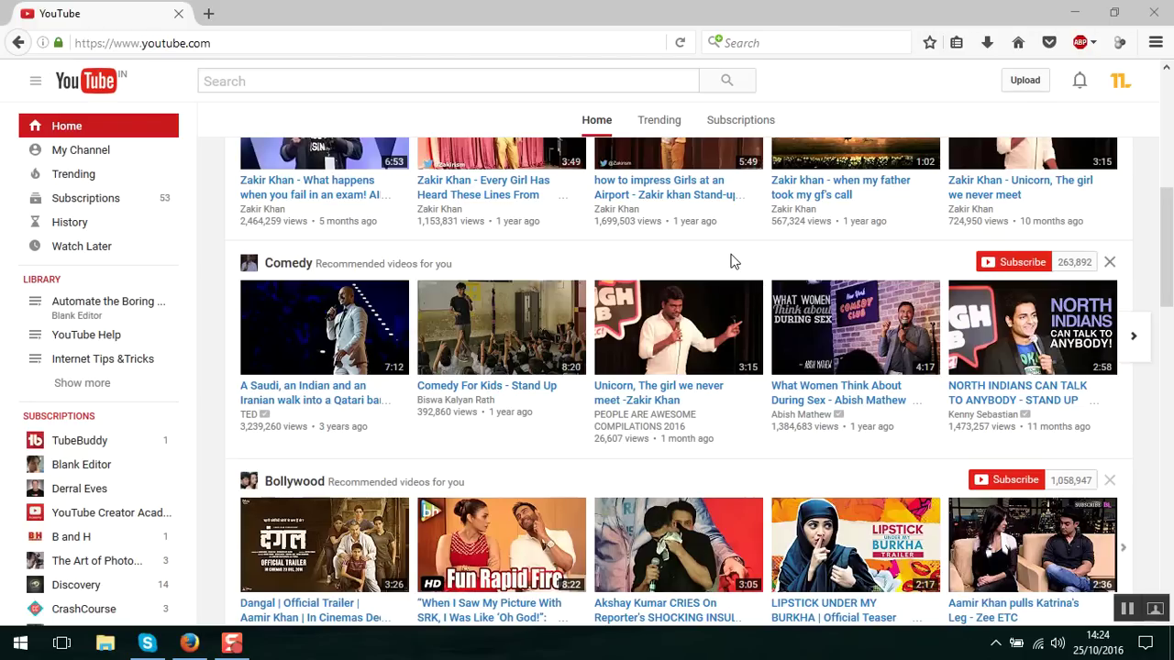
Step: Open the Restricted Mode panel in the home page footer with On selected
scroll(729, 259, down, 10)
scroll(728, 260, down, 10)
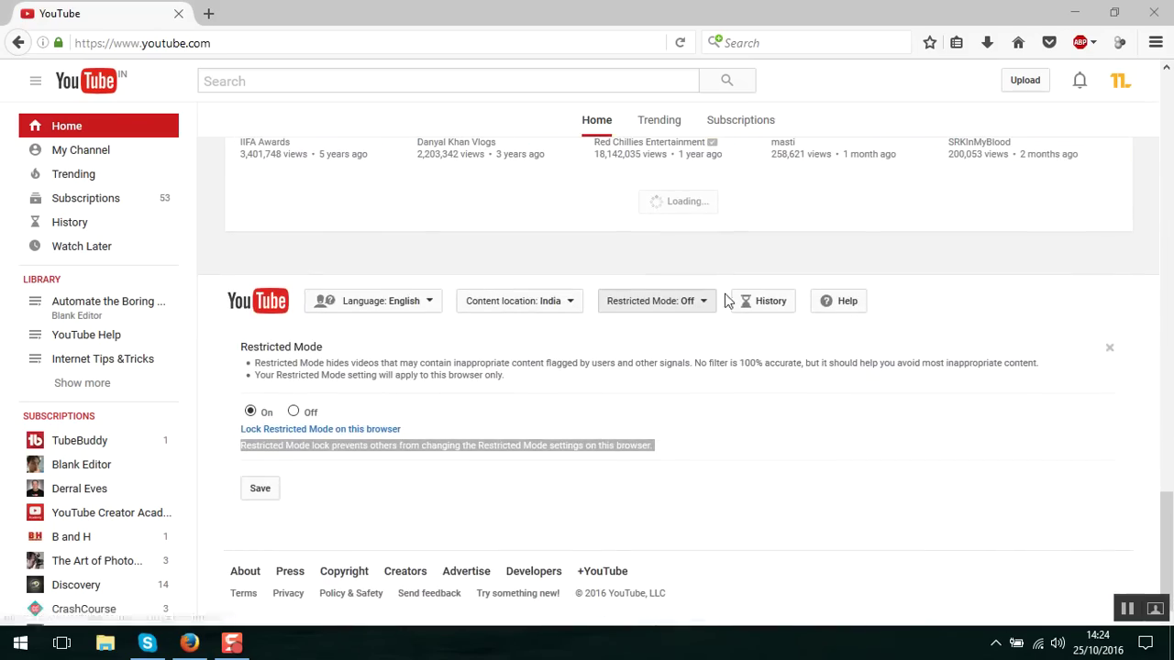
scroll(707, 376, down, 5)
scroll(707, 377, down, 10)
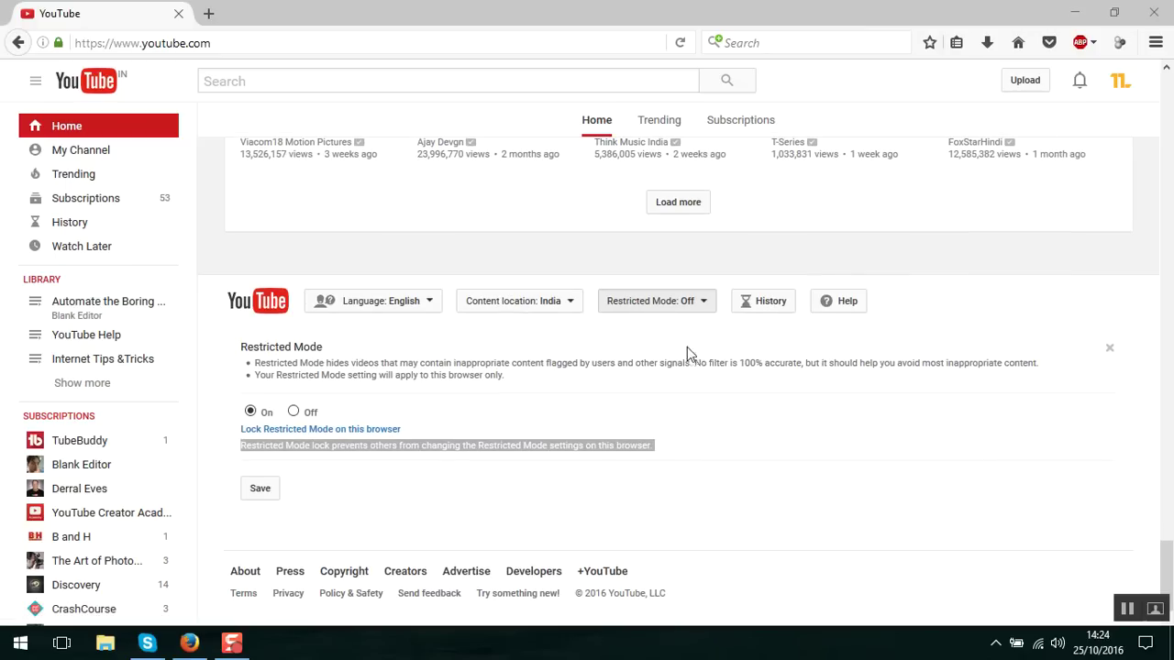
click(656, 301)
click(702, 525)
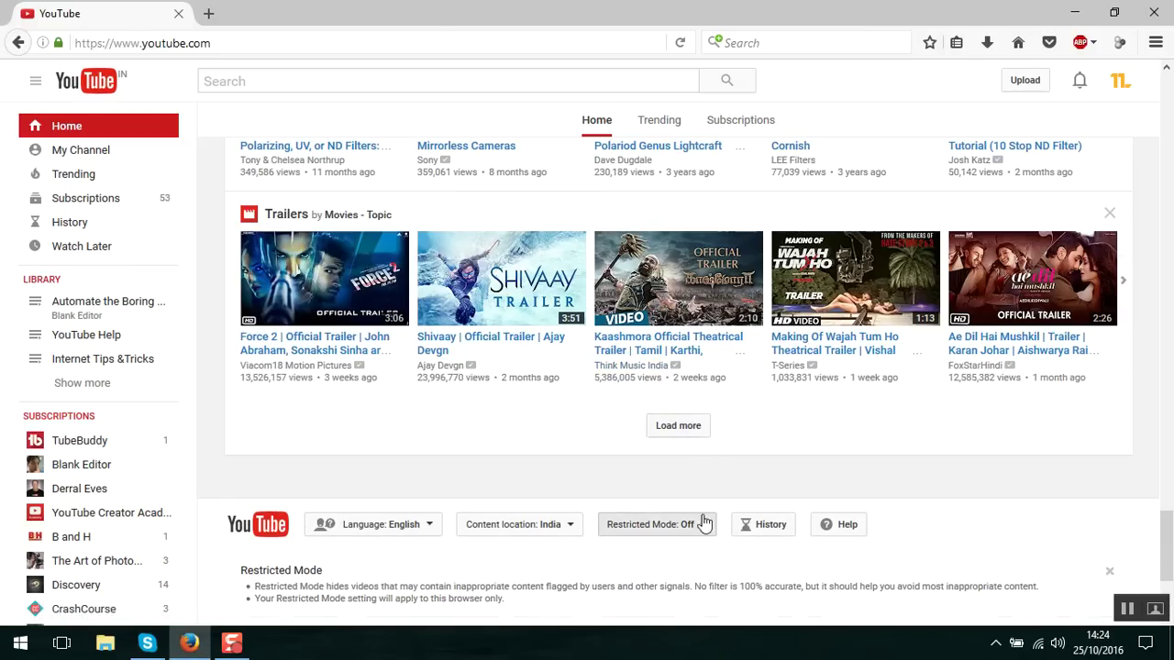
scroll(587, 400, down, 4)
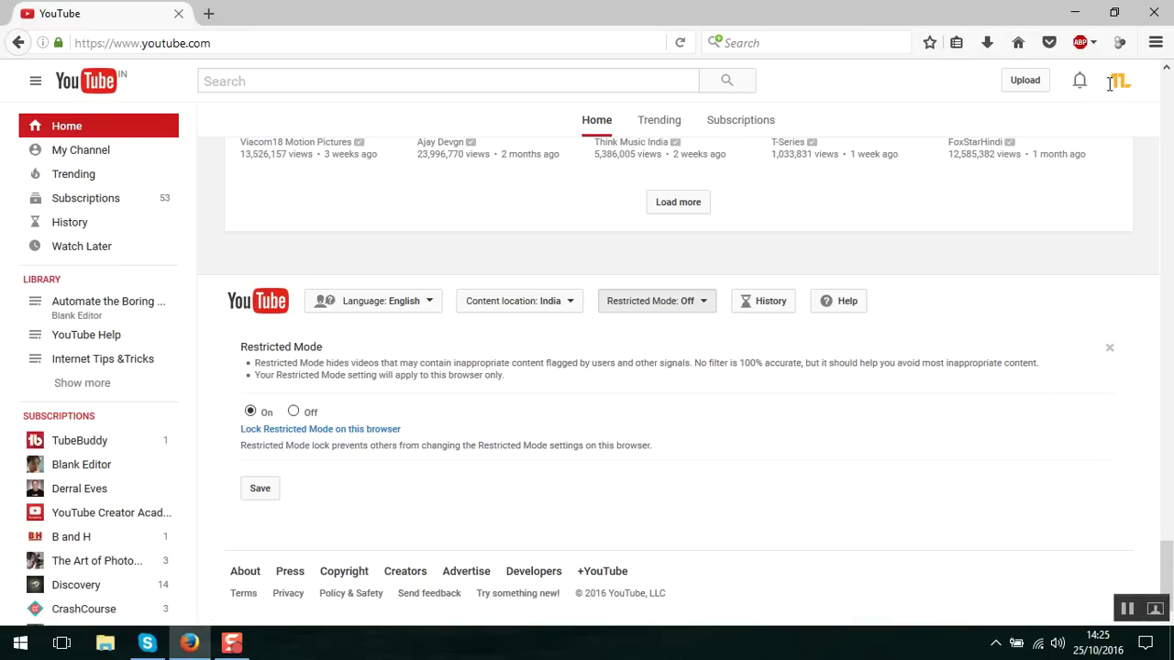
Step: Lock Restricted Mode On for this browser, confirming with the account password
click(351, 436)
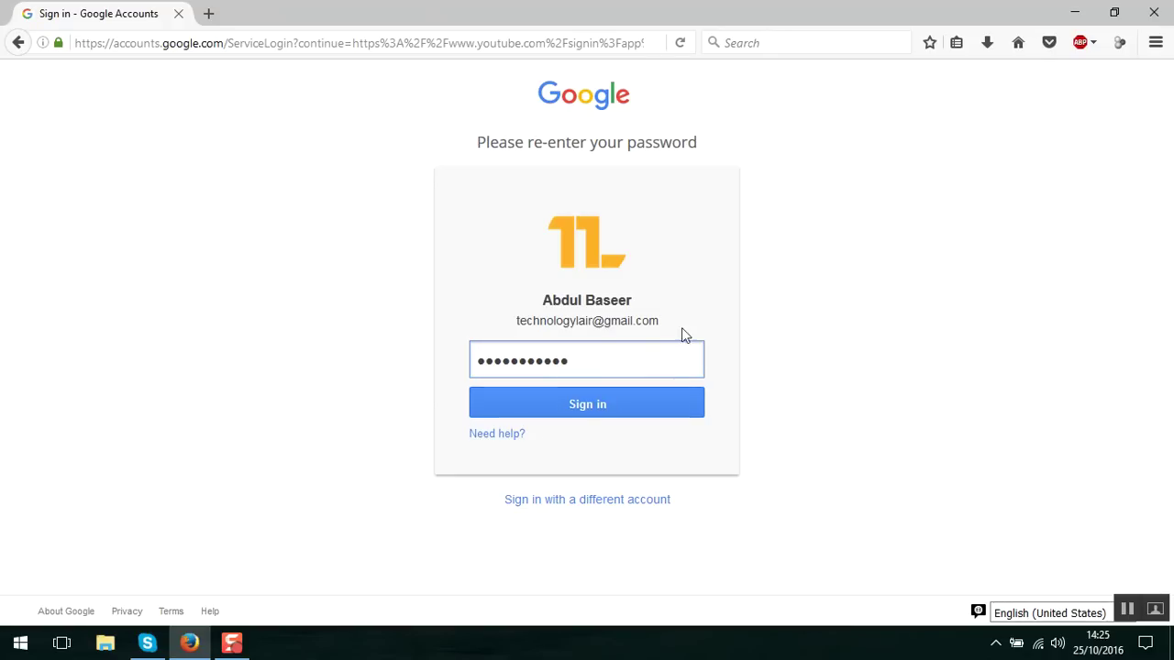
click(586, 405)
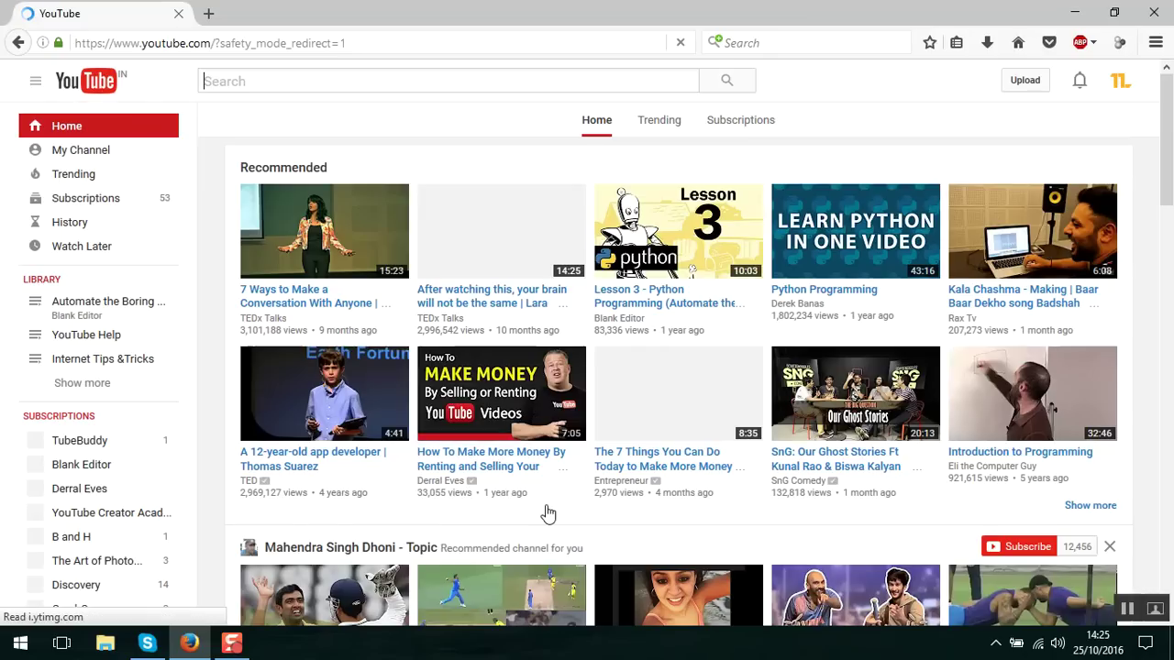
scroll(548, 511, down, 15)
scroll(471, 493, down, 2)
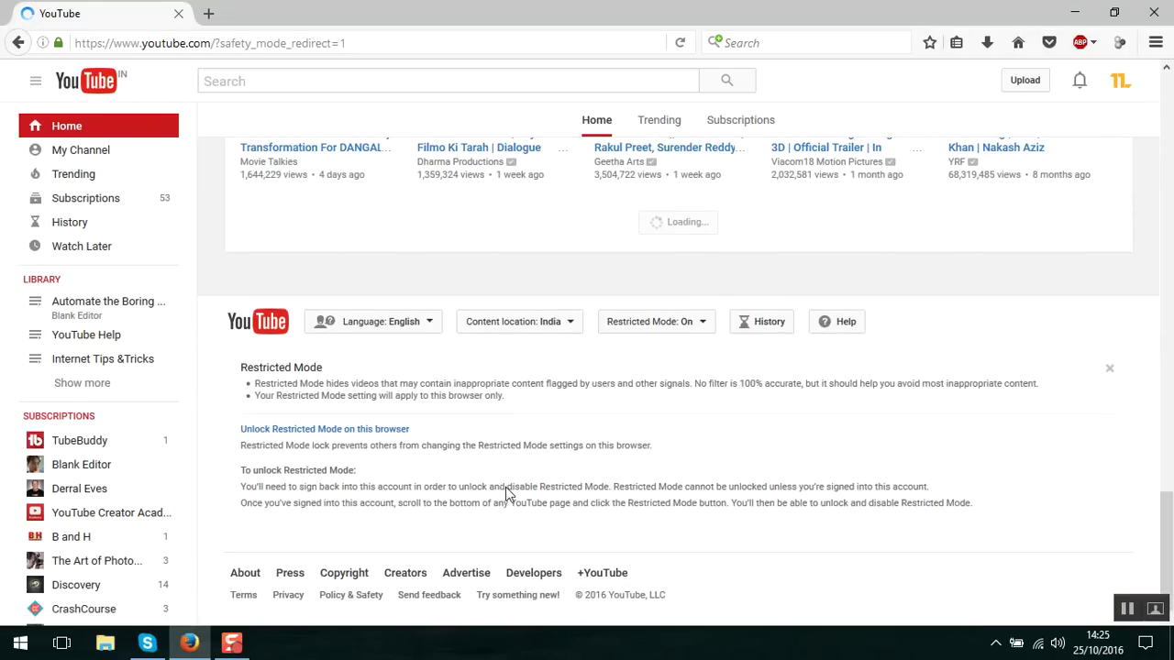
scroll(375, 461, down, 10)
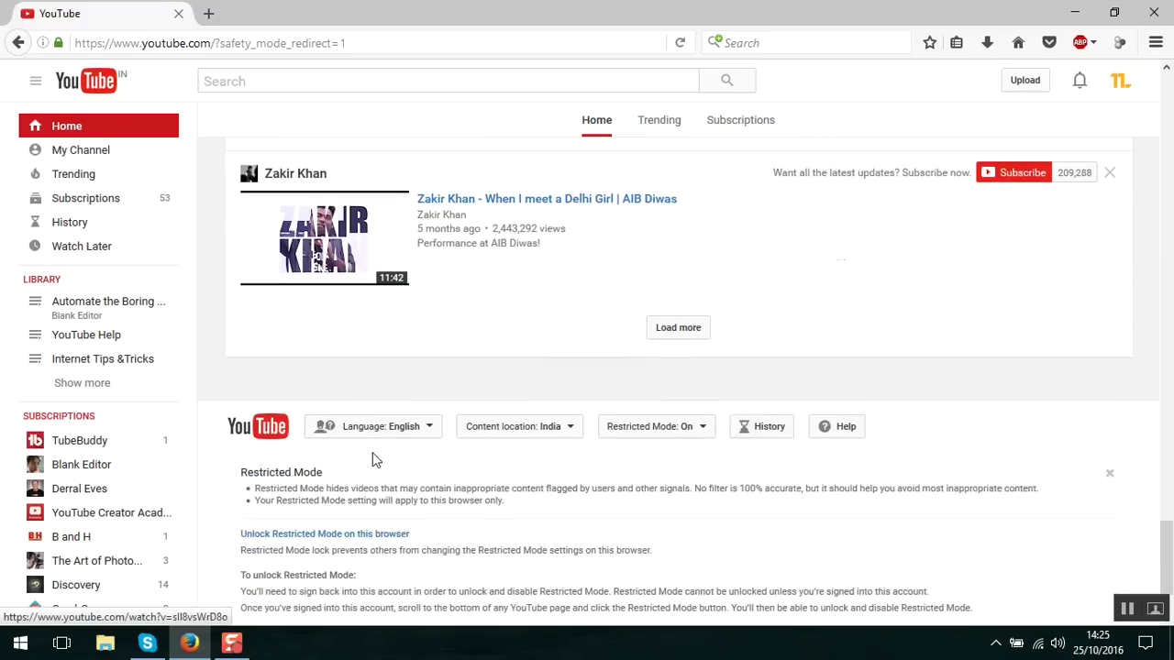
Step: Sign out, then open the footer Restricted Mode panel and highlight its lock notice
click(1121, 82)
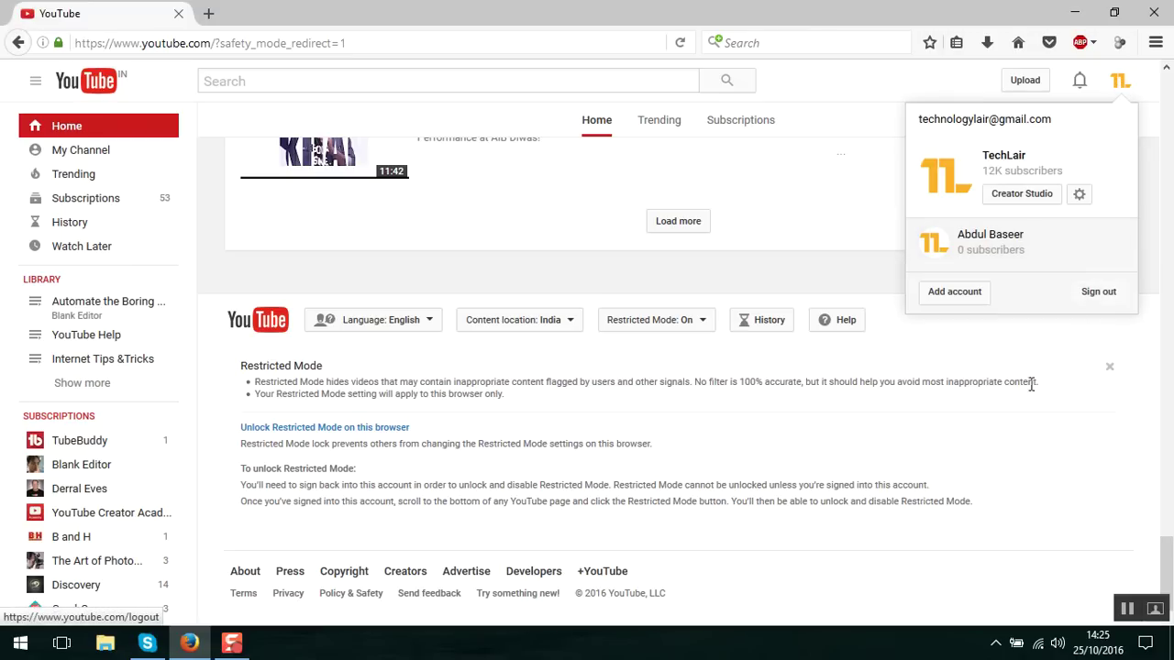
click(1105, 293)
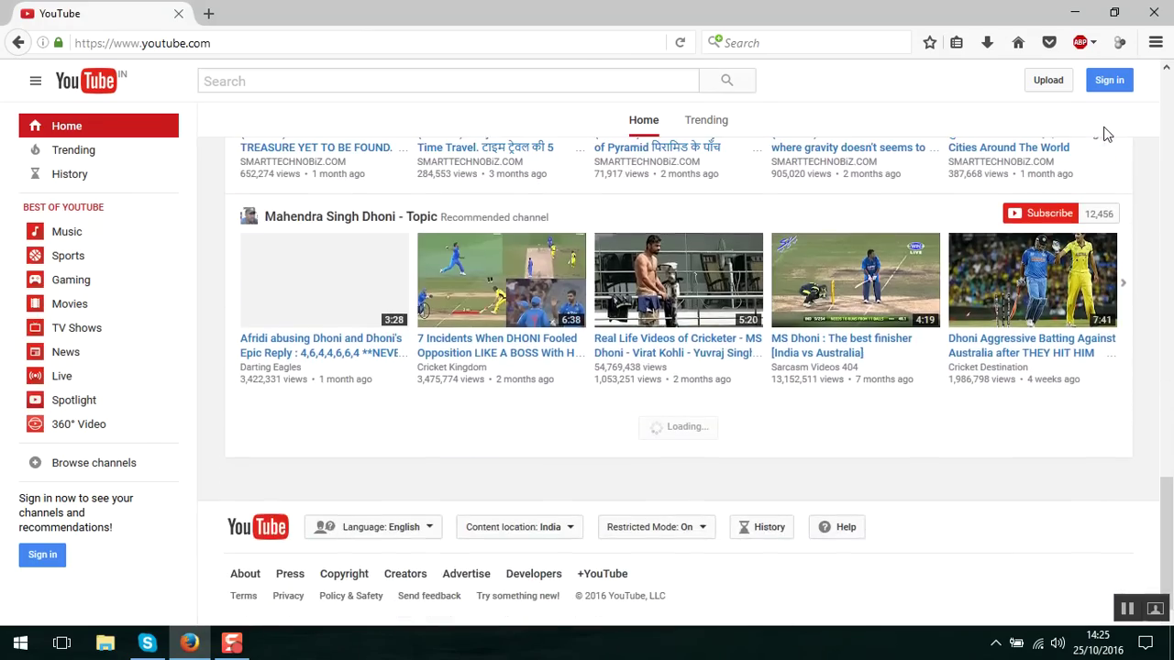
scroll(782, 522, down, 5)
scroll(718, 479, down, 10)
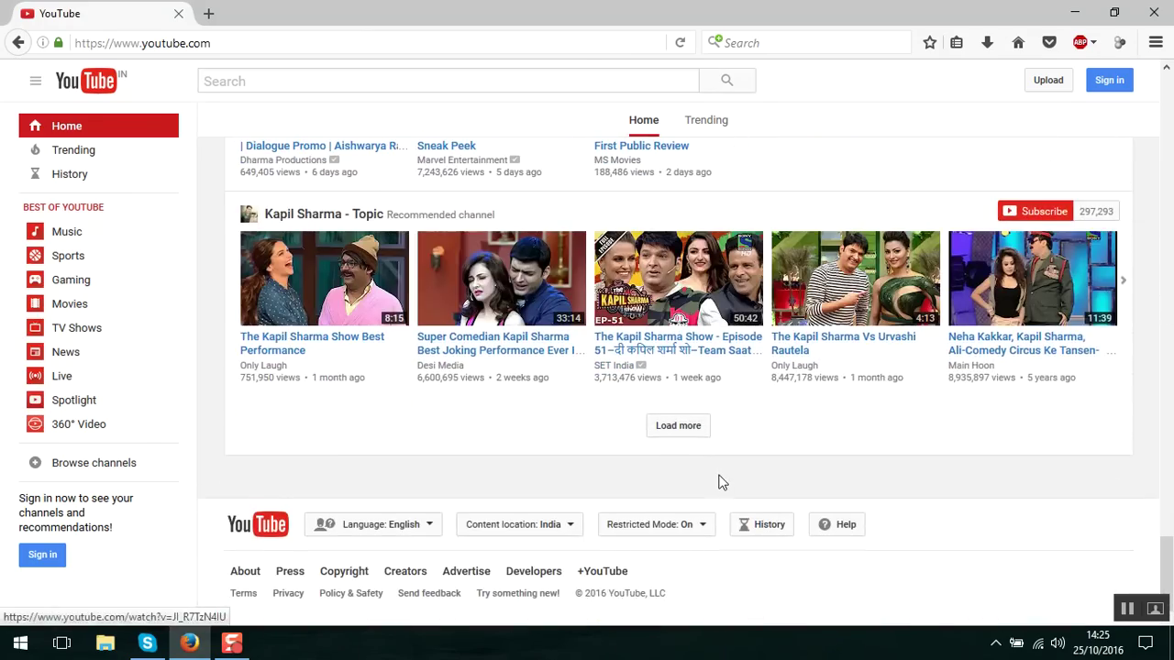
click(705, 525)
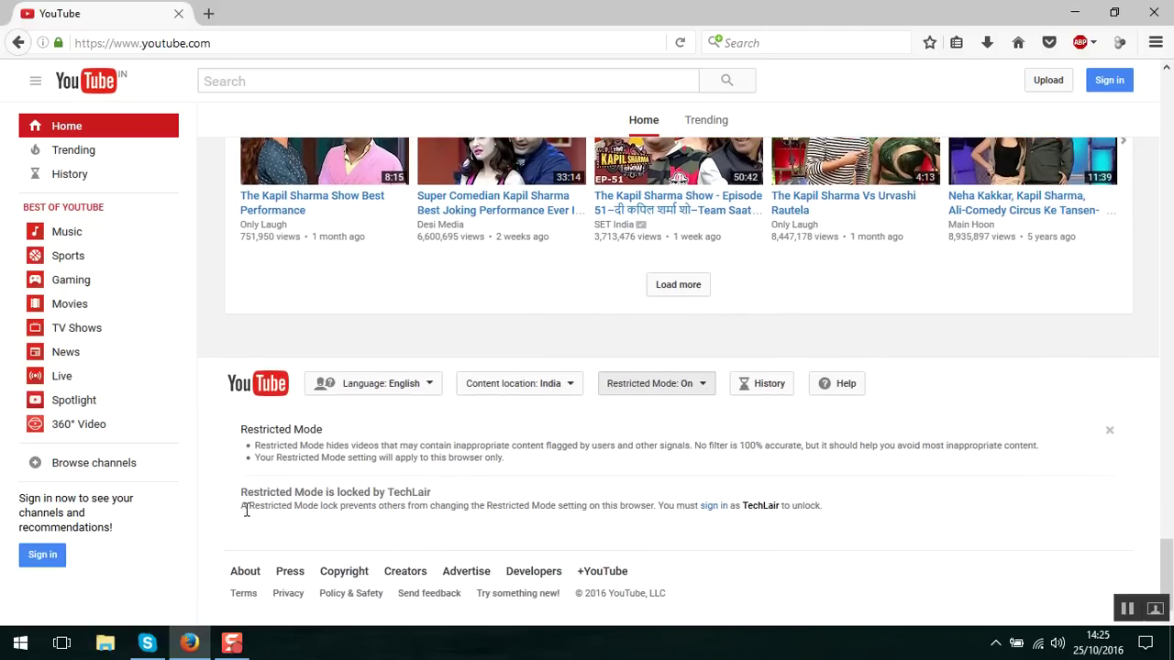
drag(274, 505, 773, 527)
double_click(761, 505)
Step: Sign back in from the lock notice as the locking account and confirm its channel
click(848, 495)
click(719, 506)
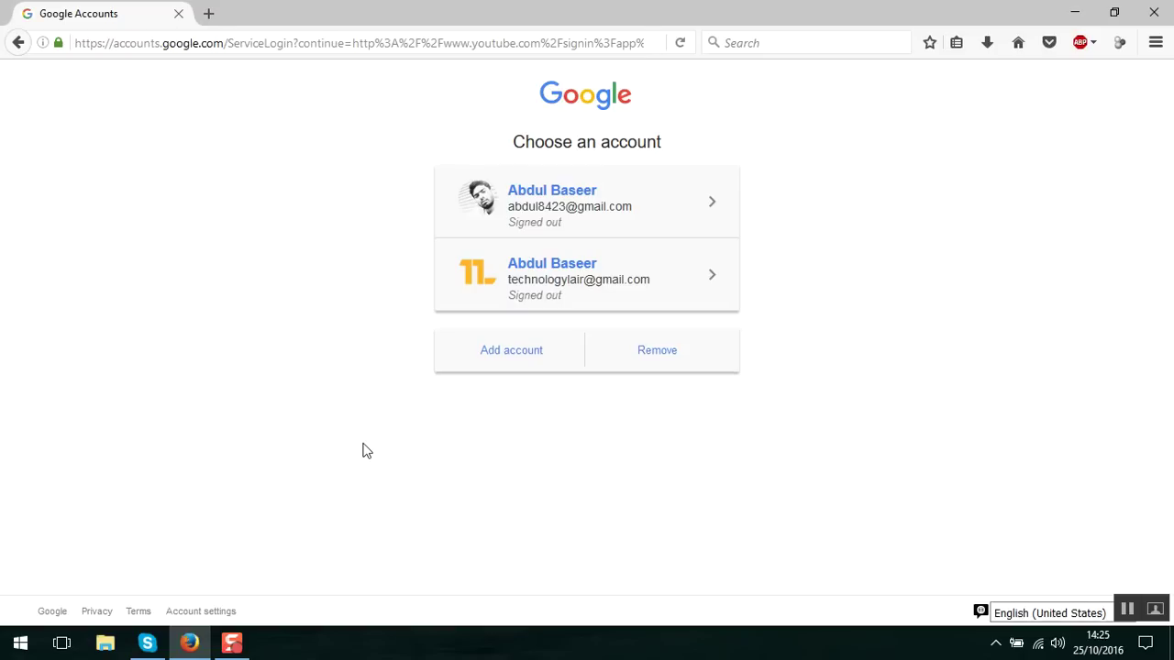
click(532, 284)
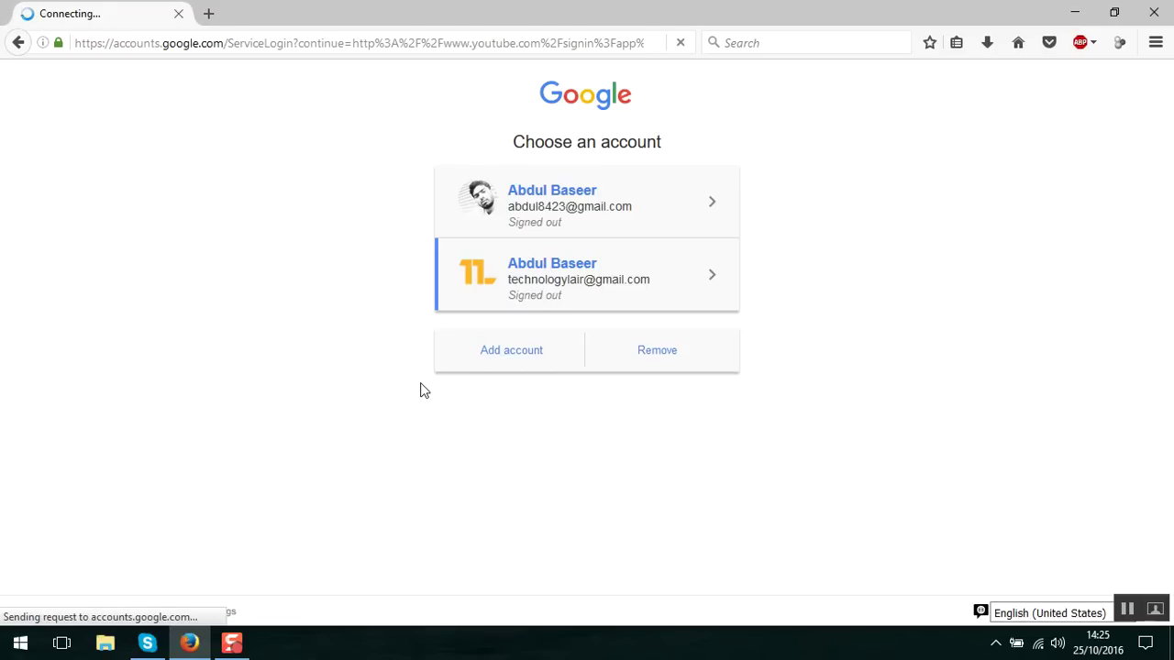
click(629, 461)
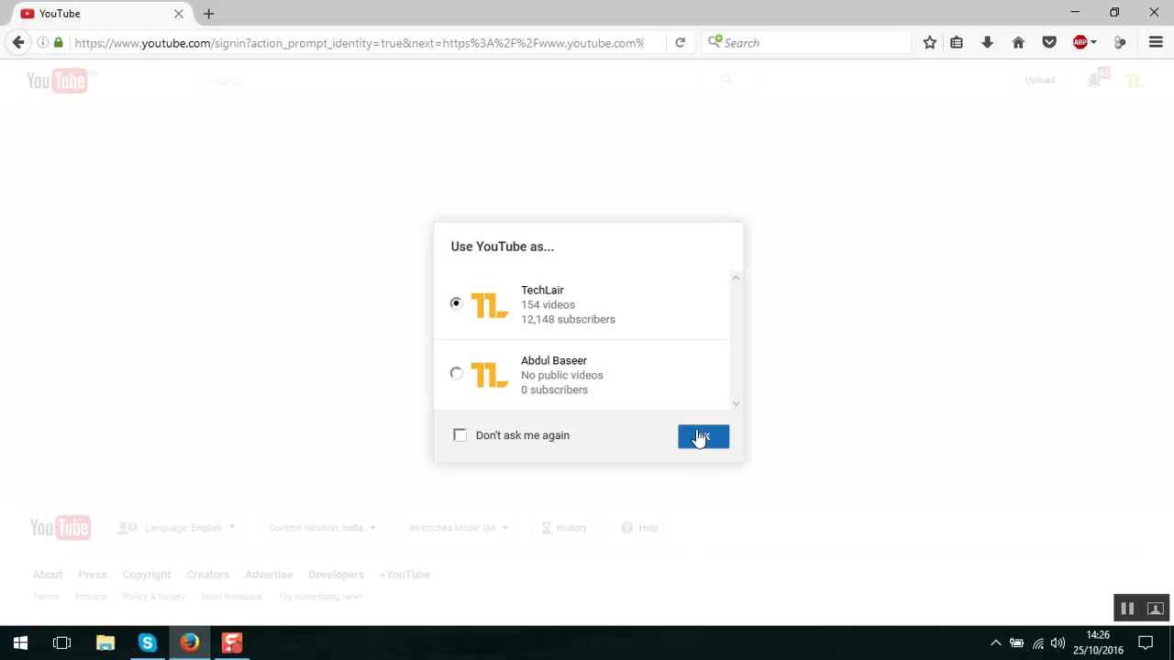
click(696, 437)
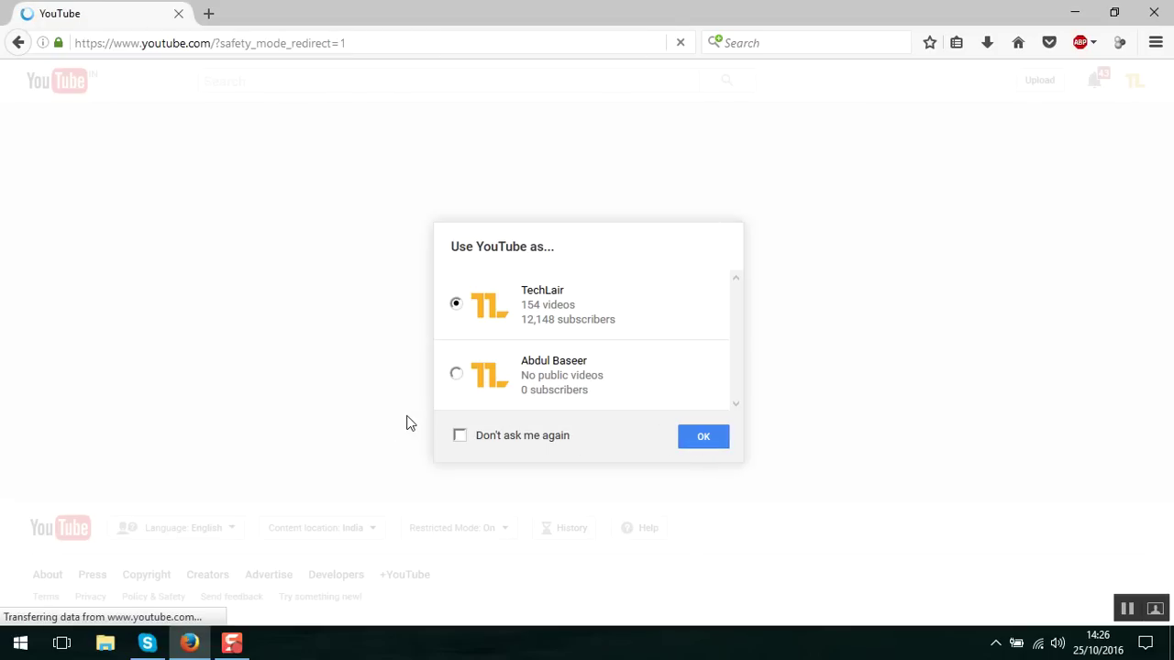
Step: Unlock Restricted Mode for this browser by re-confirming the account password
scroll(408, 412, down, 15)
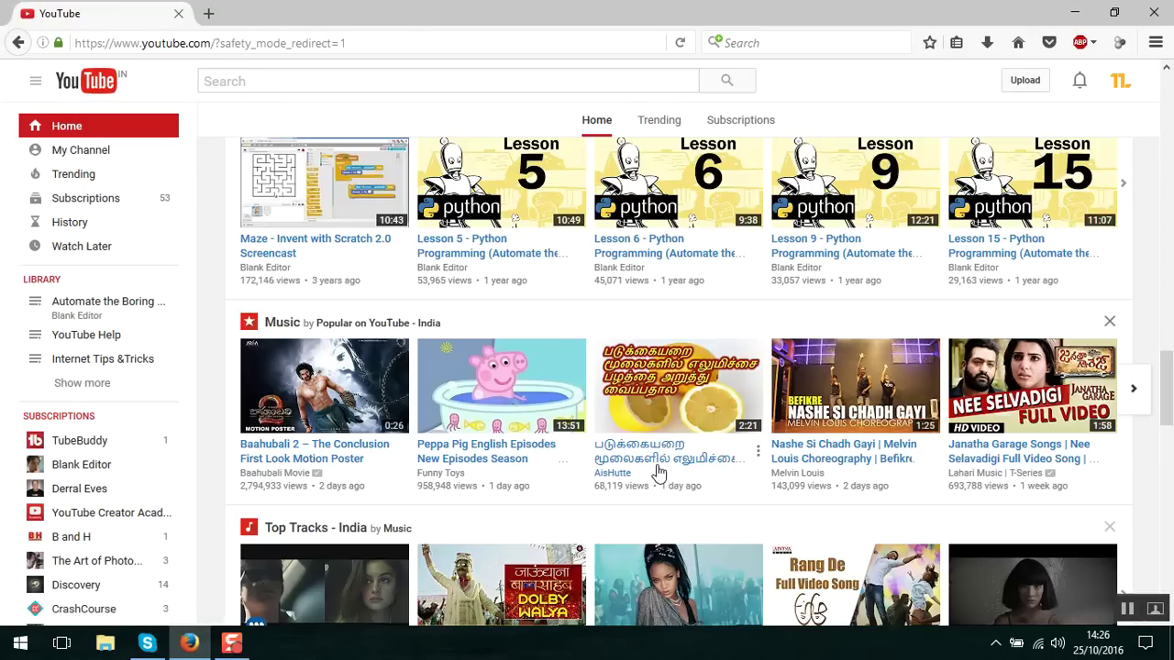
scroll(599, 509, down, 5)
scroll(596, 505, down, 5)
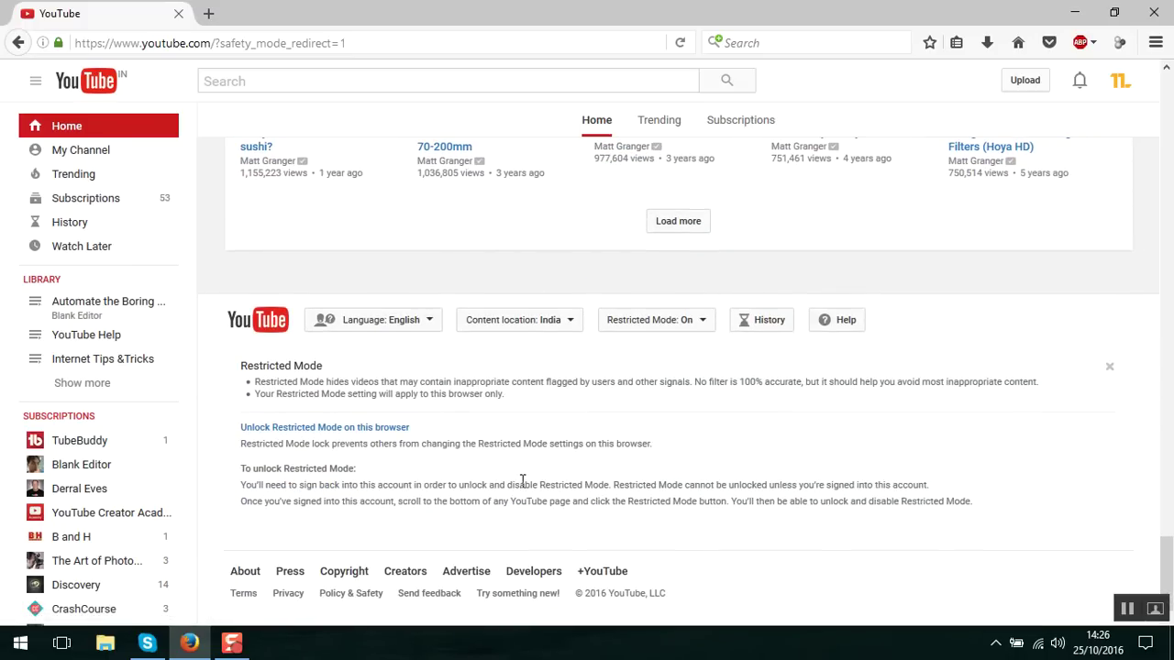
click(285, 429)
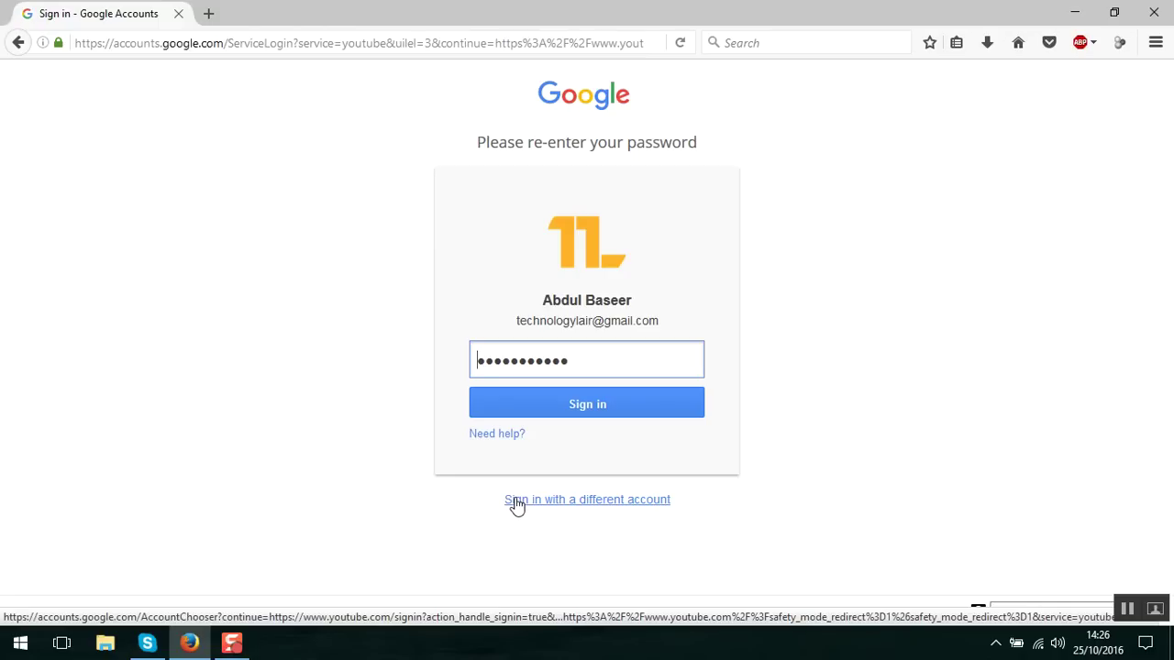
click(561, 404)
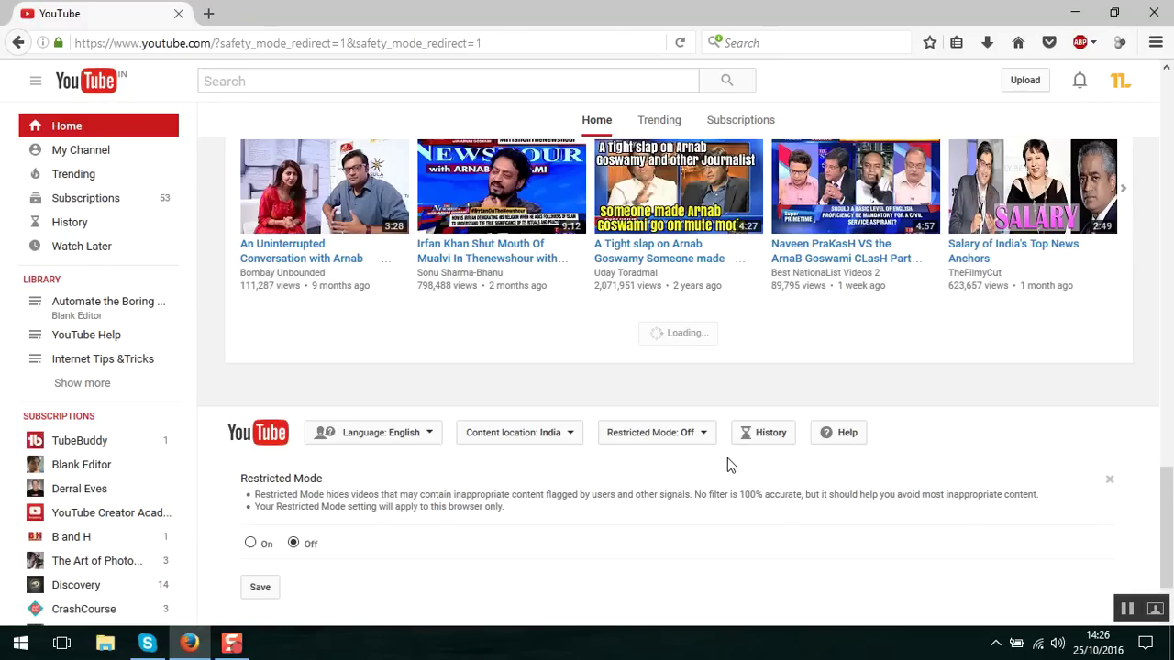
Step: Save Restricted Mode switched Off
scroll(321, 453, down, 5)
scroll(321, 453, down, 15)
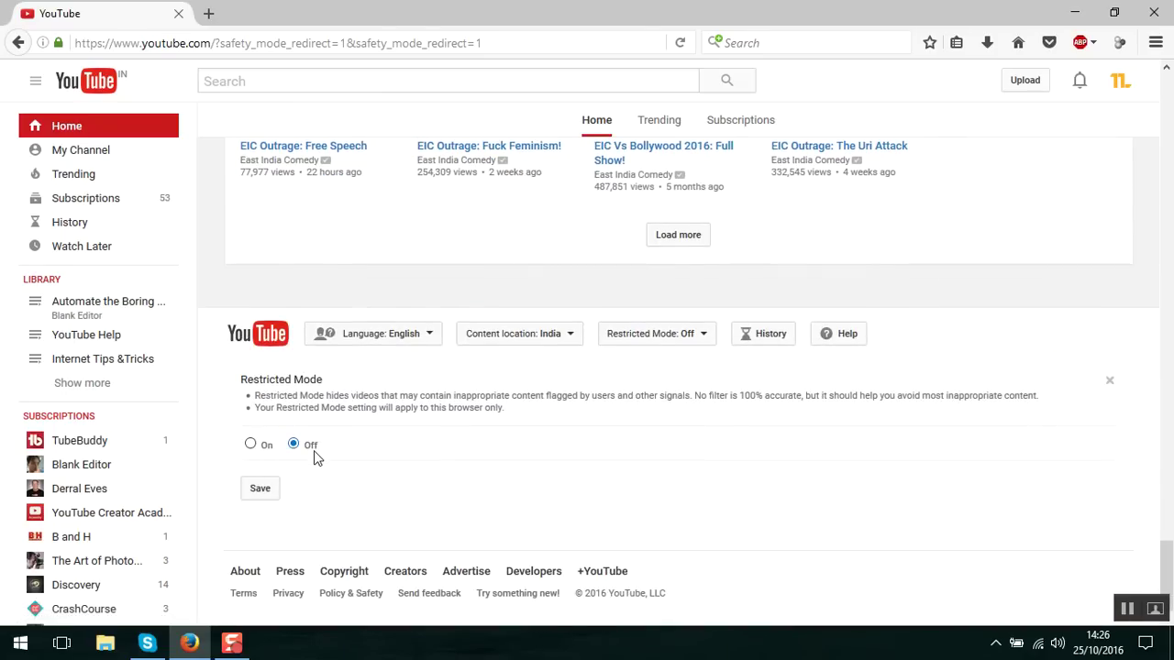
click(260, 489)
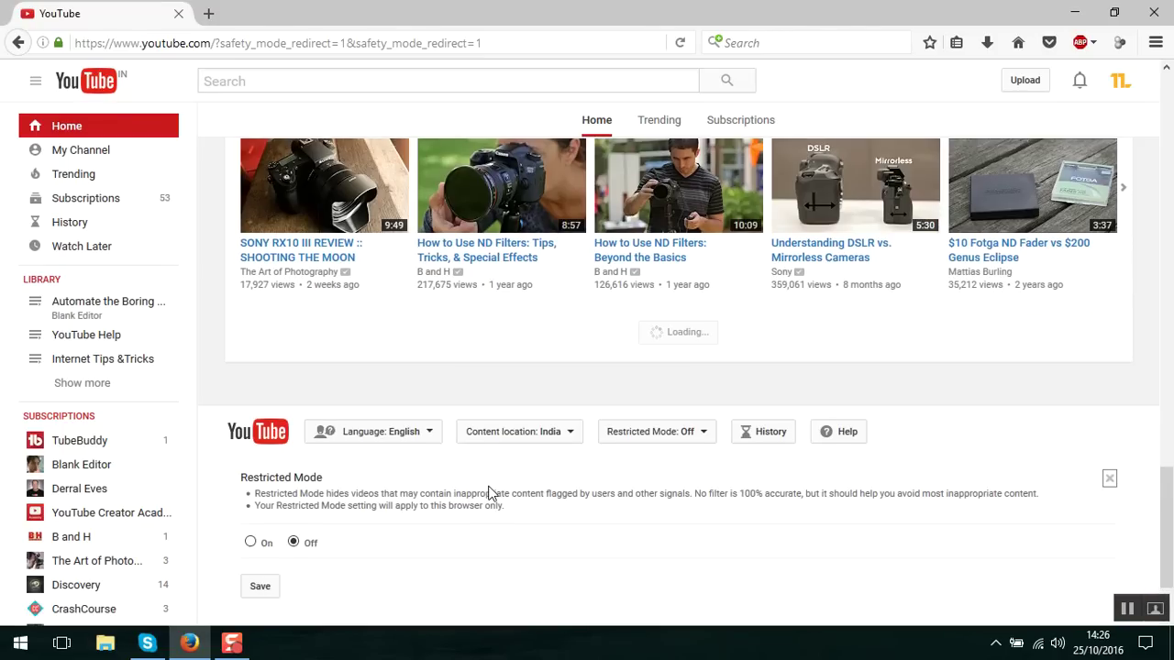
scroll(793, 493, up, 15)
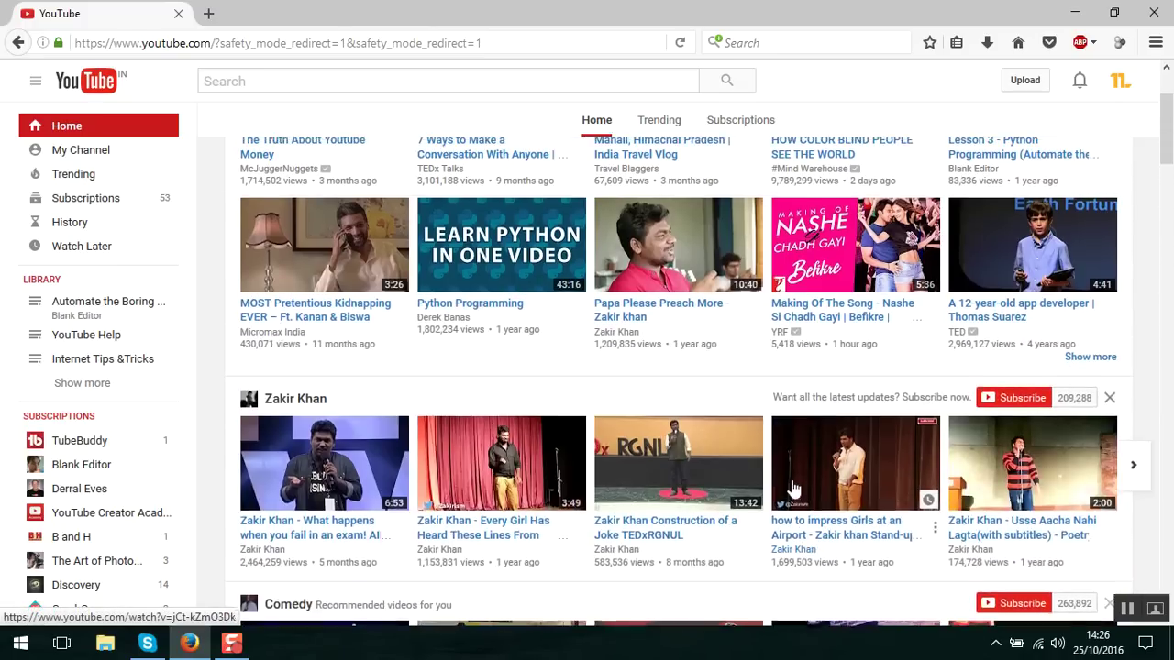